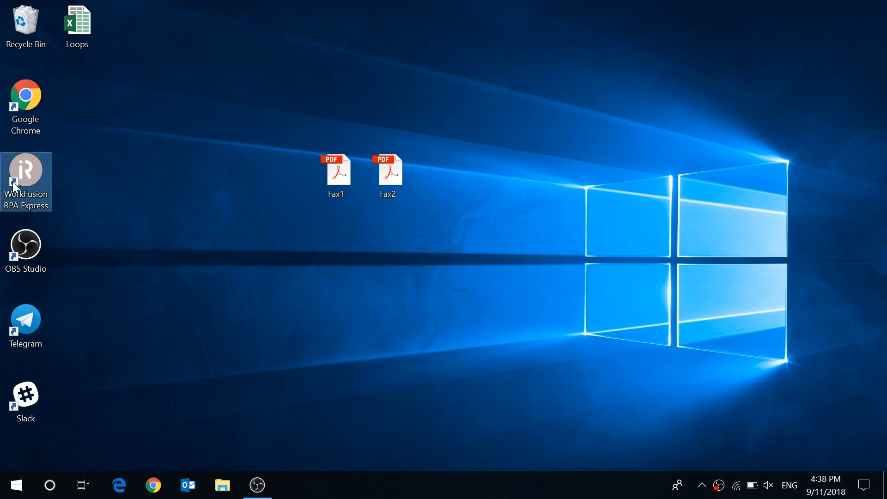
Step: Launch WorkFusion RPA Express from its desktop shortcut so the 2.1.0 splash screen appears
double_click(14, 184)
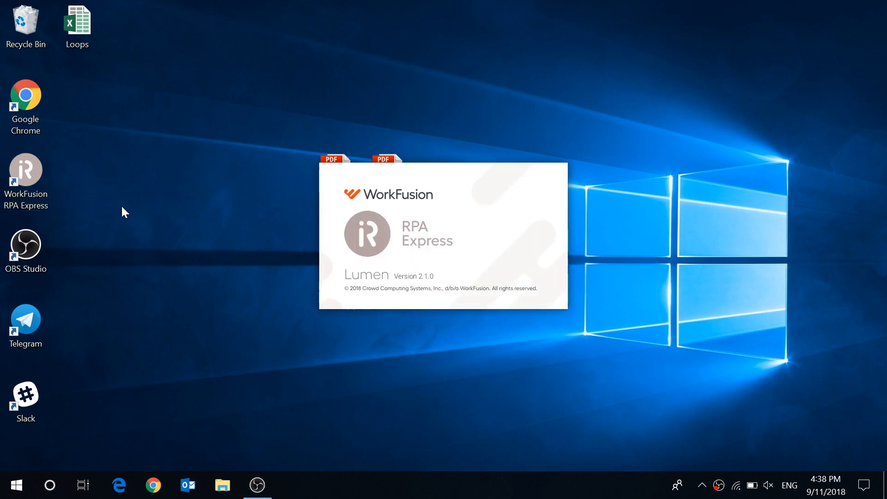
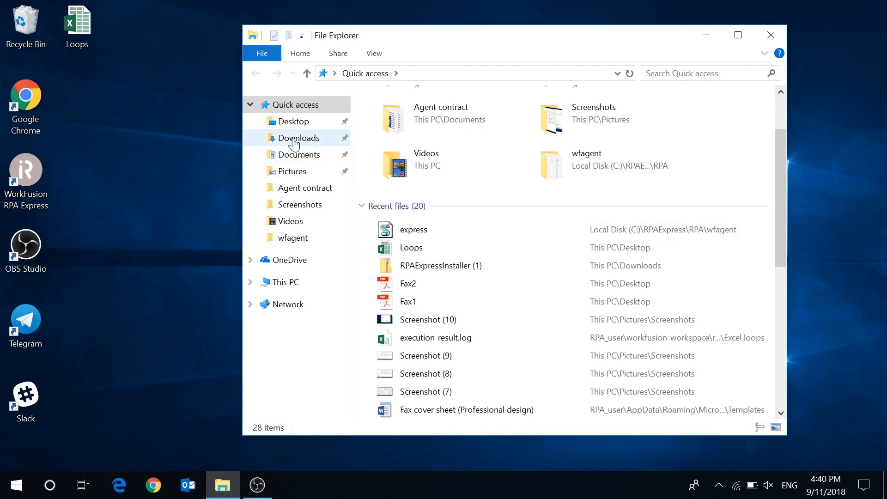
Step: Launch RPAExpressInstaller from the RPAExpressInstaller (1) folder in Downloads
left_click(294, 139)
double_click(645, 138)
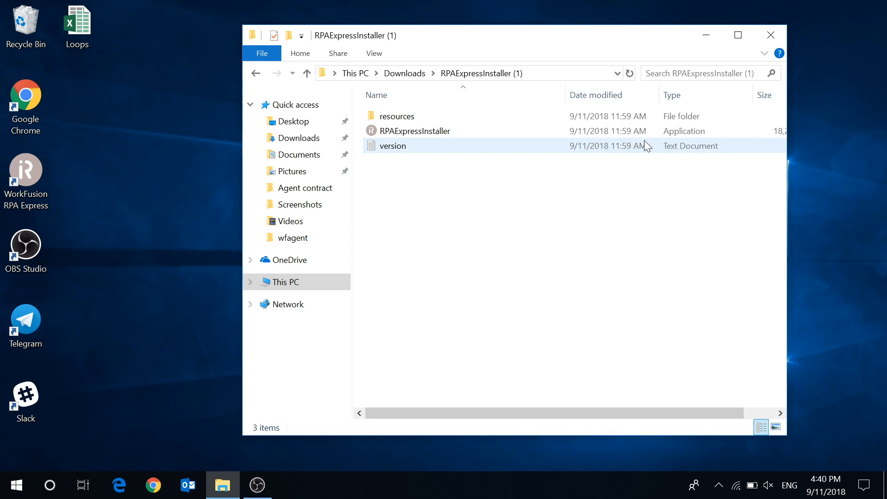
double_click(497, 130)
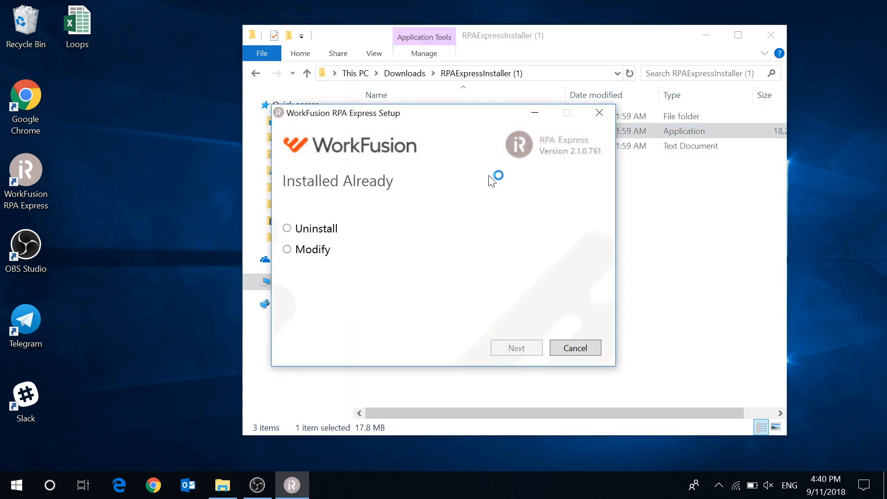
Step: Run the installer in Modify mode, keeping the existing administrator username and password
left_click(319, 250)
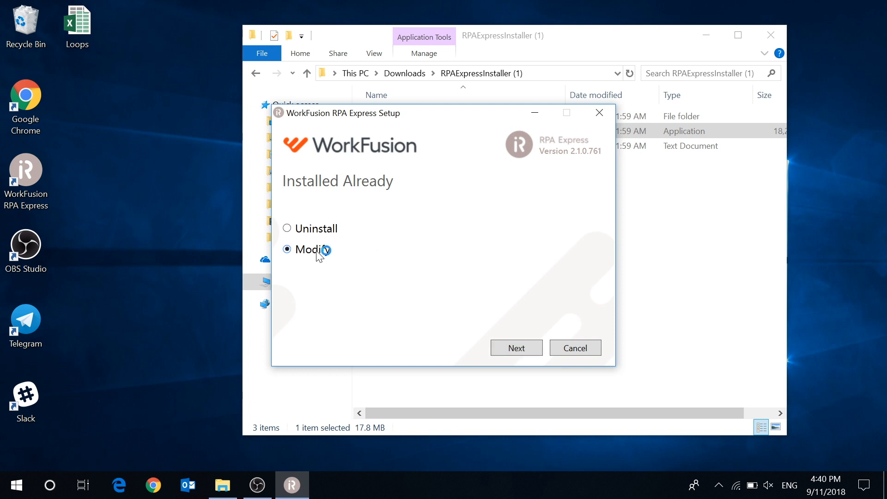
left_click(519, 348)
type("rpaexpressuser")
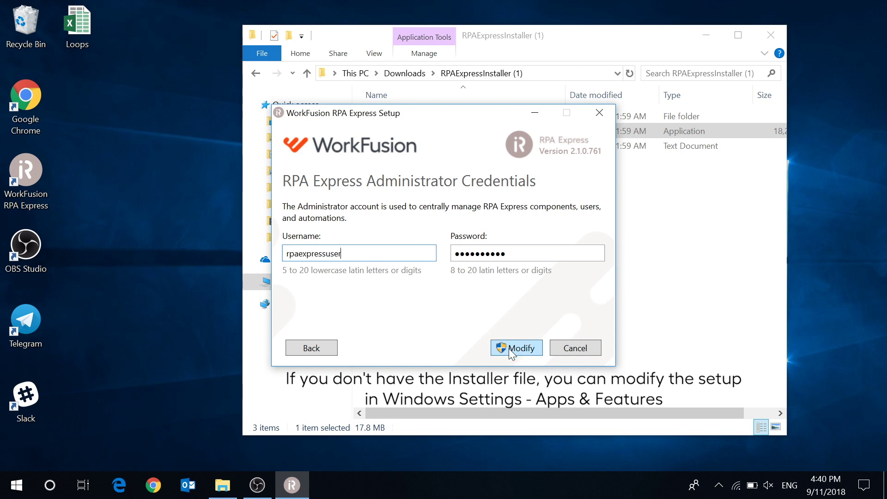
left_click(513, 349)
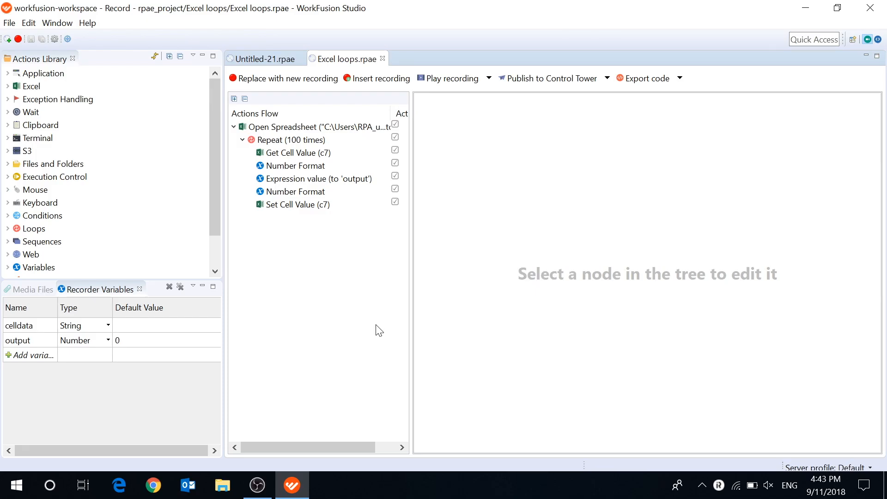
left_click(57, 23)
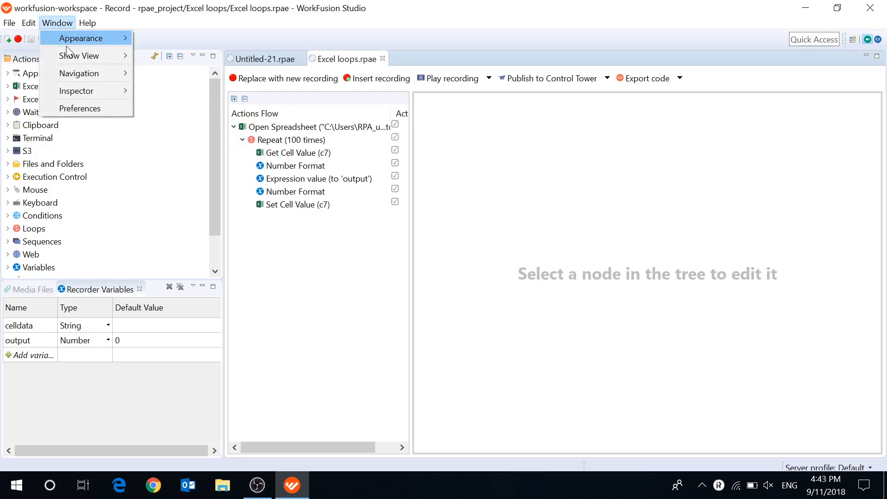
Step: In Preferences > WorkFusion Studio > Secrets Vault, edit the existing secret's key and value
left_click(77, 108)
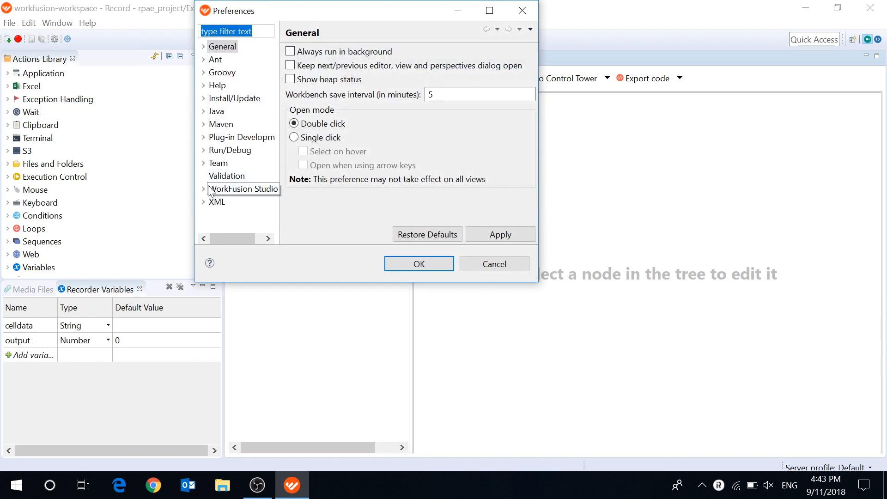
double_click(236, 188)
left_click(240, 204)
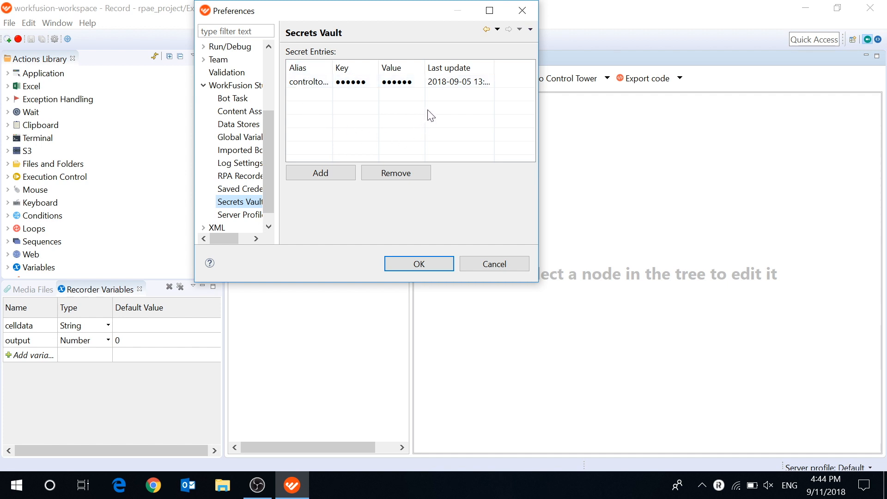
left_click(353, 83)
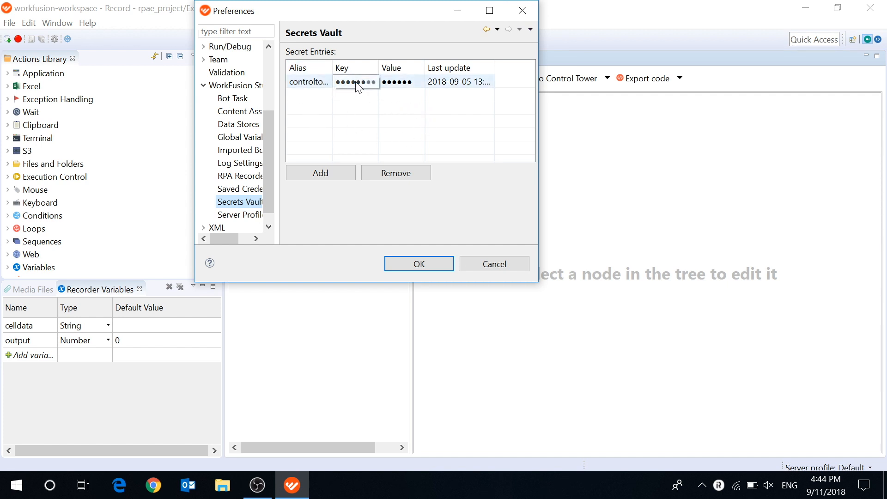
key("Tab")
key("Return")
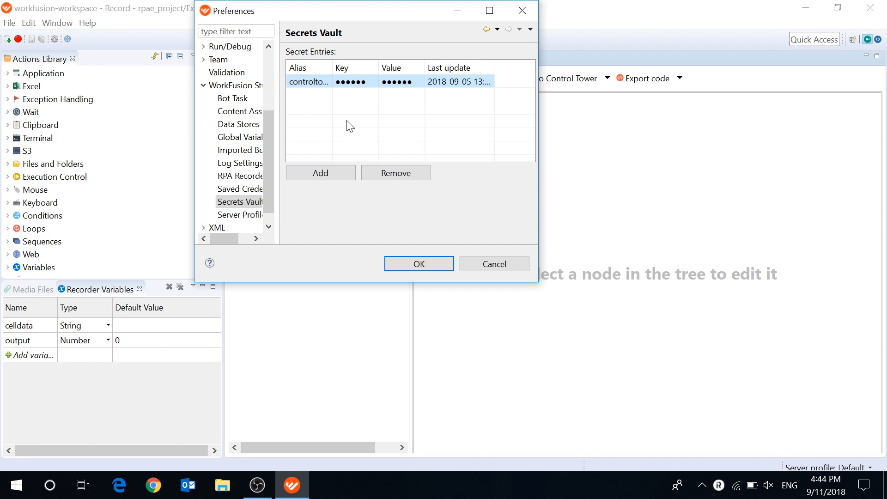
Step: Add a new Secrets Vault entry with the alias login
left_click(336, 171)
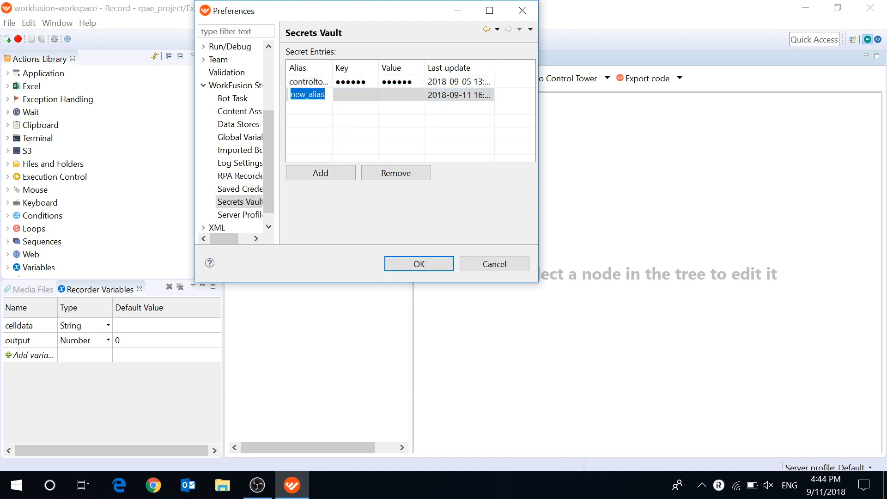
type("lo")
left_click(354, 94)
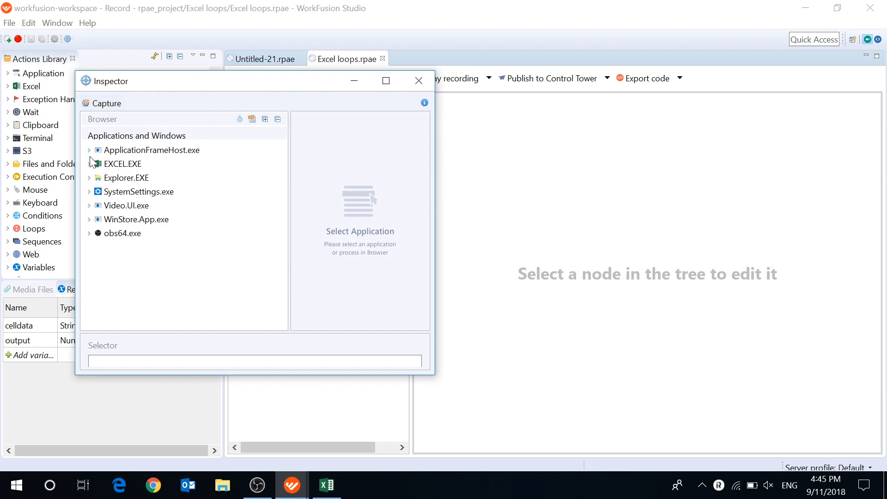
Step: In the Inspector, expand EXCEL.EXE, expand and collapse the whole process tree, then start Capture
left_click(89, 163)
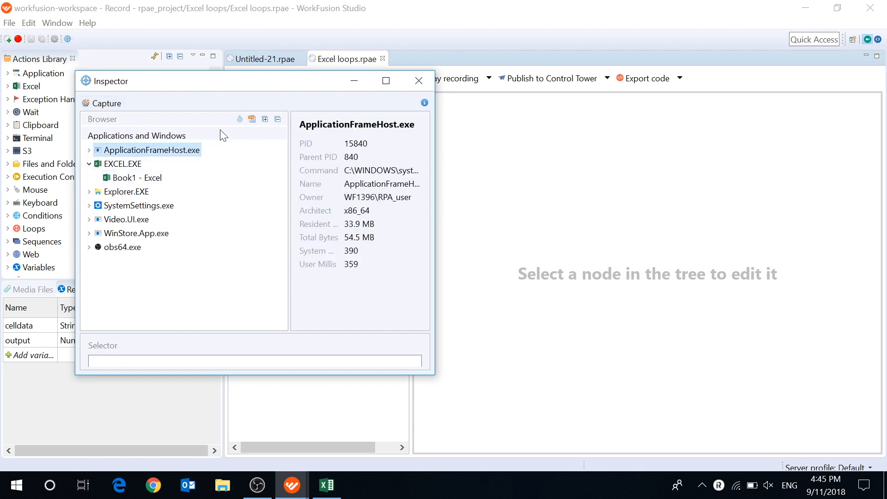
left_click(265, 119)
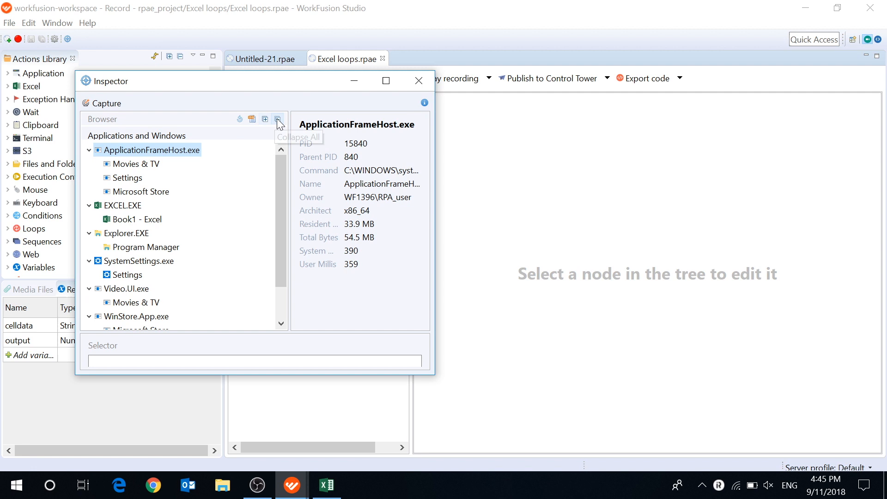
left_click(277, 119)
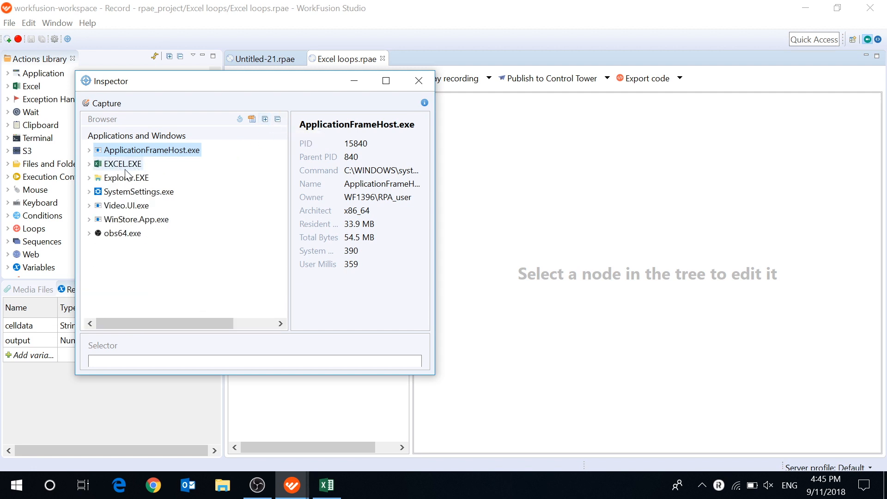
left_click(102, 103)
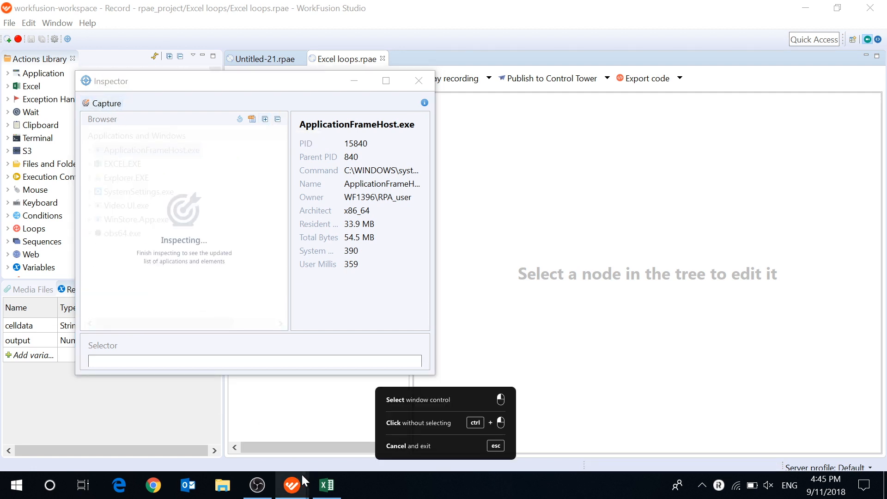
Step: Capture Excel cell D9 to get its DataItem selector and view the Excel window's element tree as XML
left_click(326, 485)
left_click(169, 261)
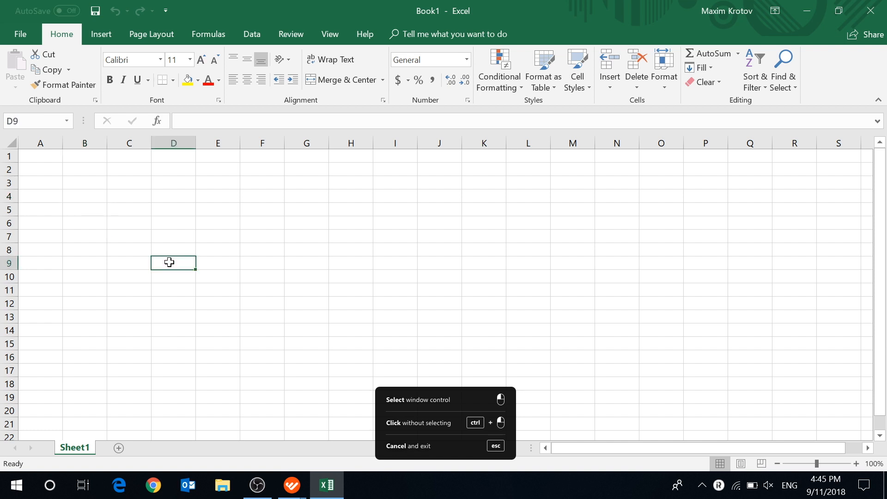
key("Tab")
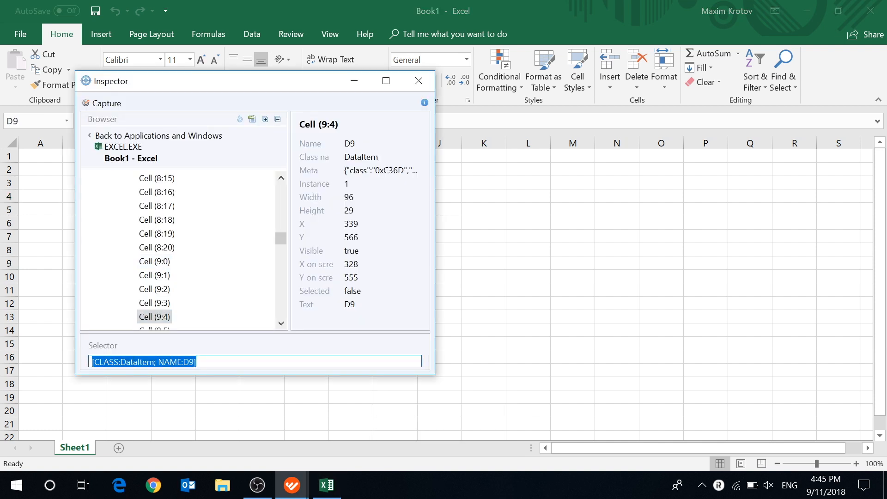
key("End")
left_click(250, 119)
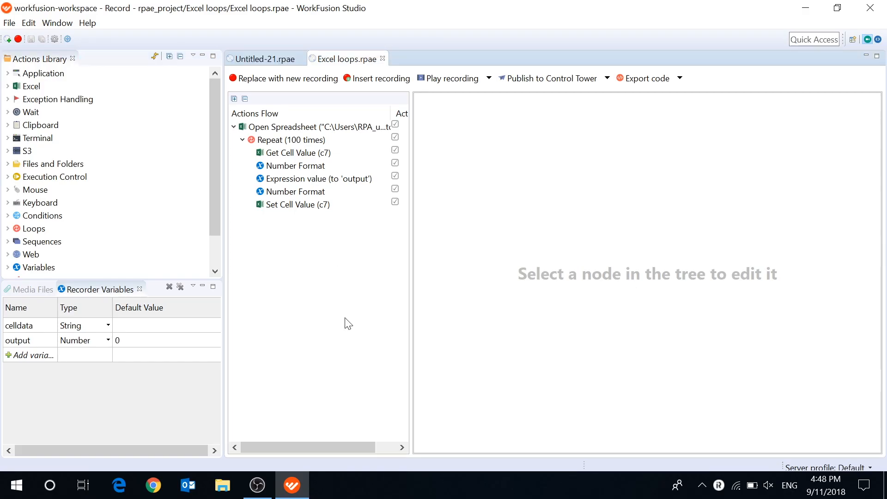
left_click(7, 73)
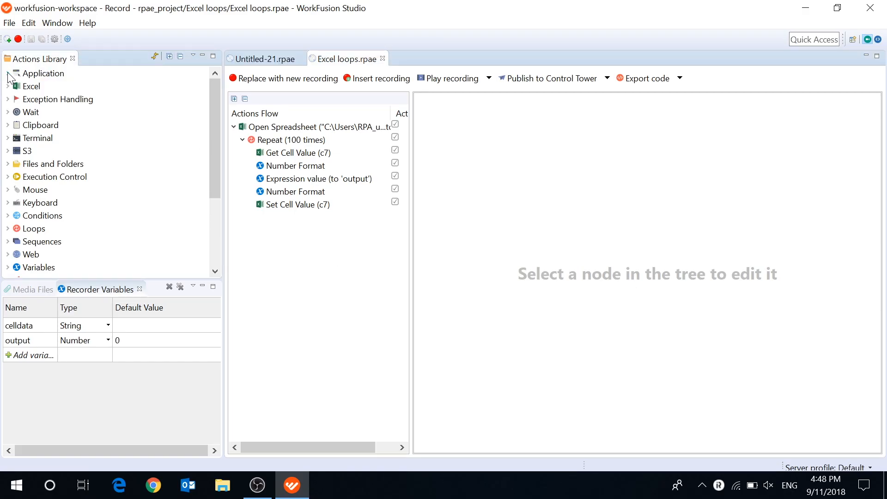
left_click_drag(42, 105, 279, 220)
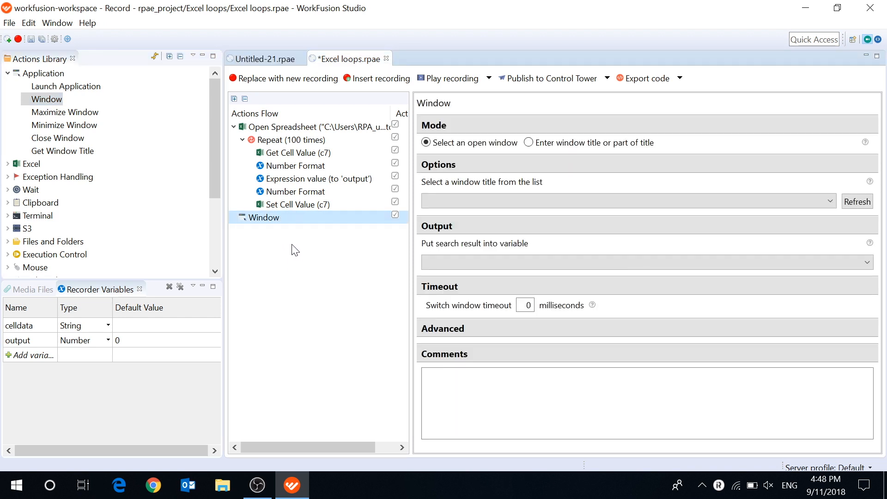
right_click(285, 220)
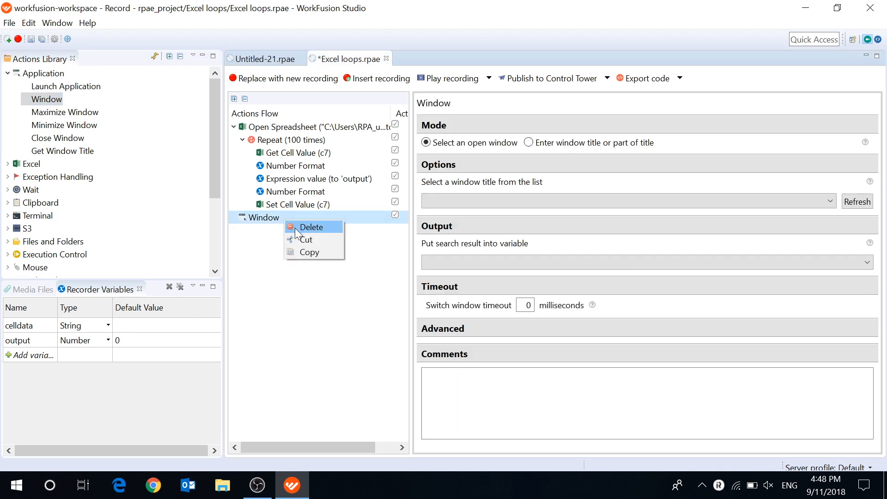
left_click(296, 227)
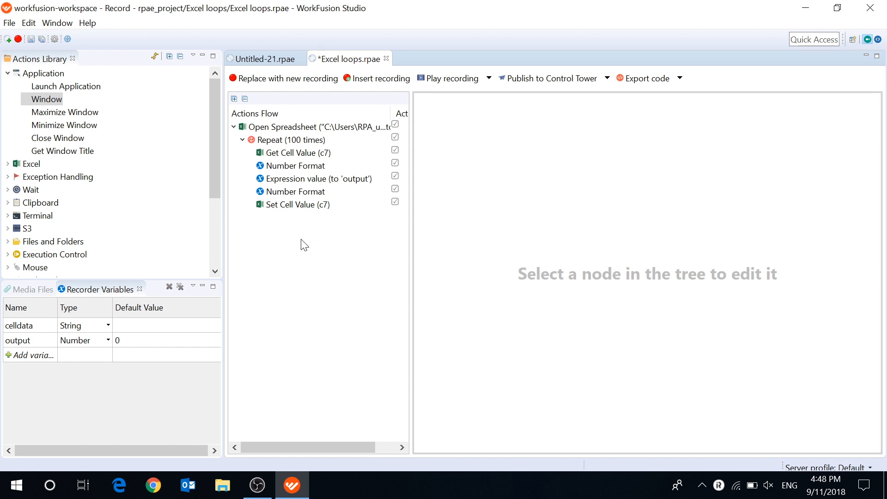
Step: Play back the Excel loops recording through to completion
left_click(454, 80)
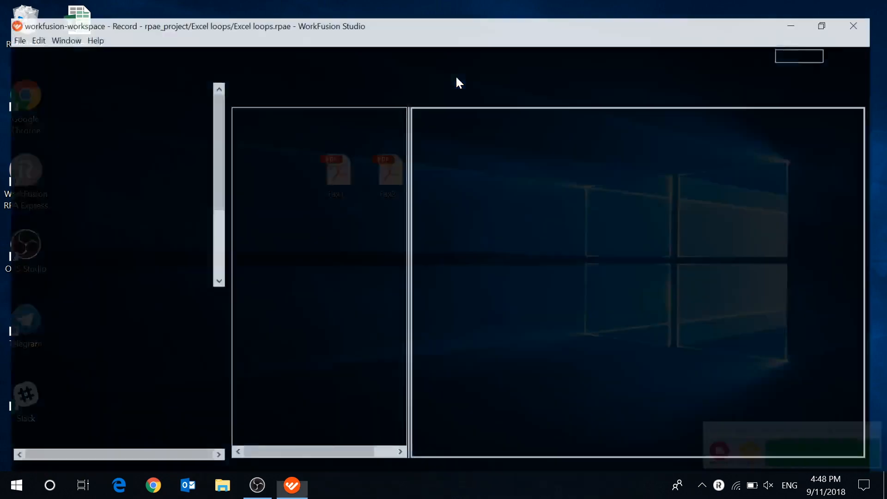
scroll(47, 106, "up", 1)
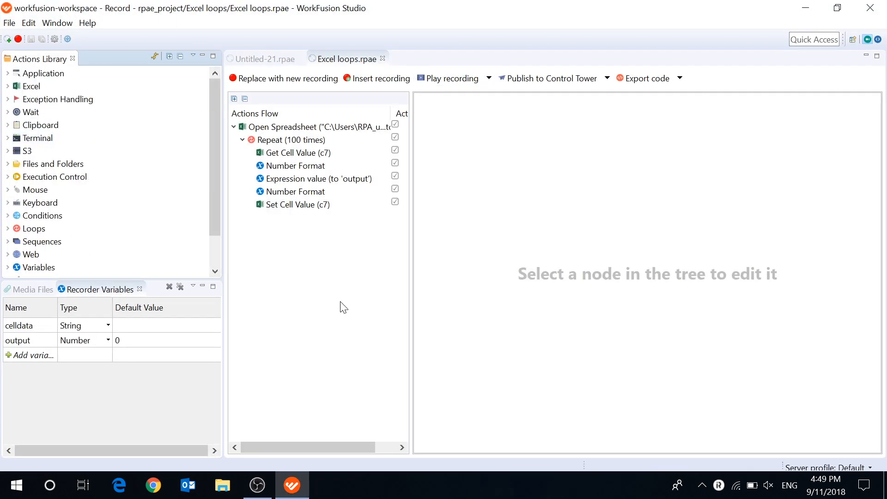